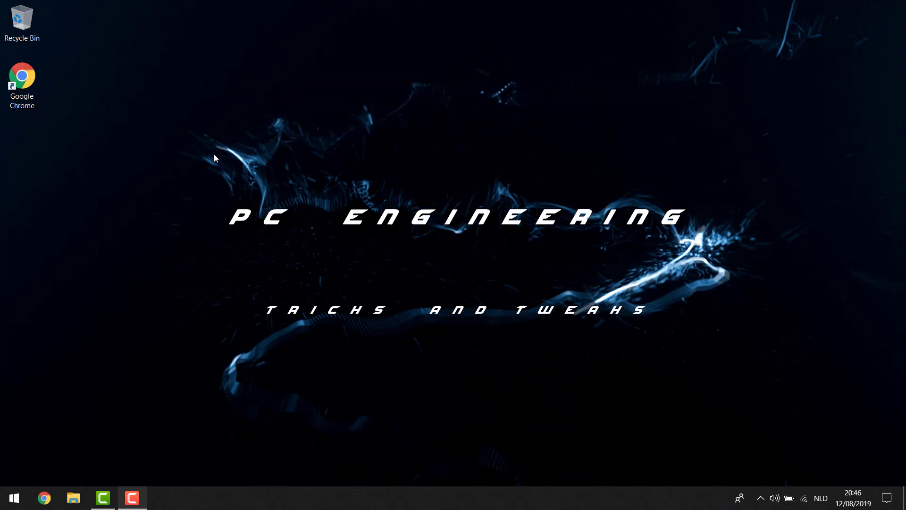
Launch and close Chrome, then open File Explorer by searching 'explorer' from Start
left_click(45, 498)
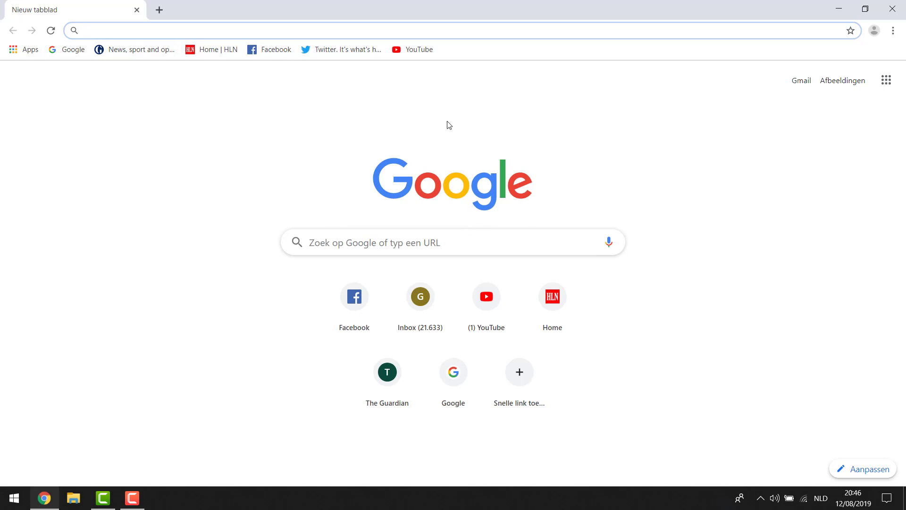
left_click(893, 9)
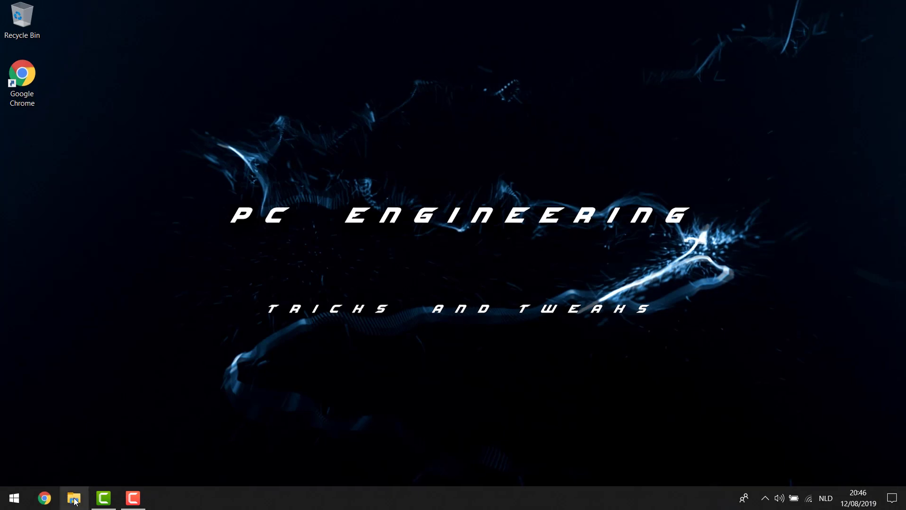
left_click(14, 487)
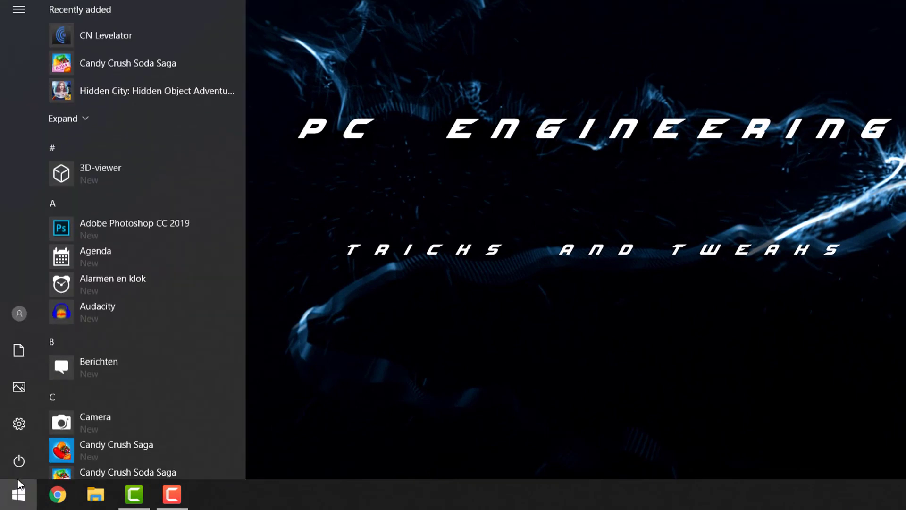
type("explorer")
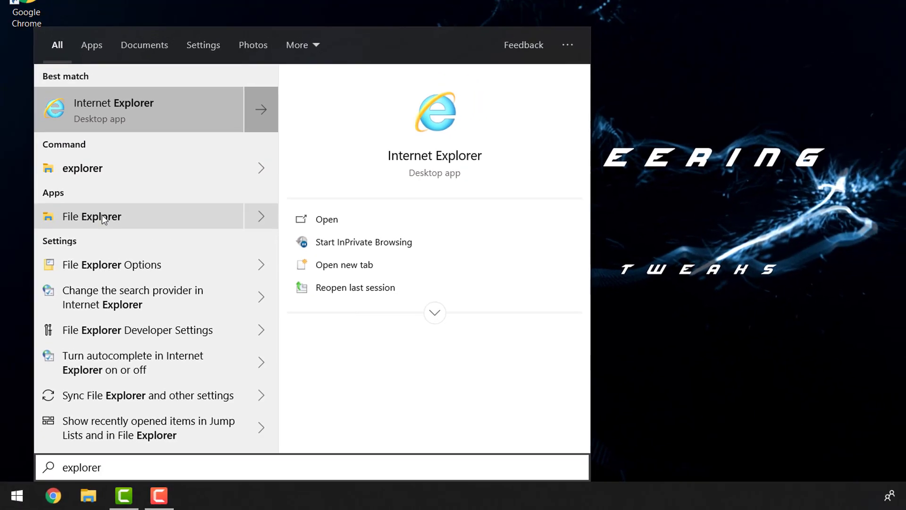
left_click(103, 218)
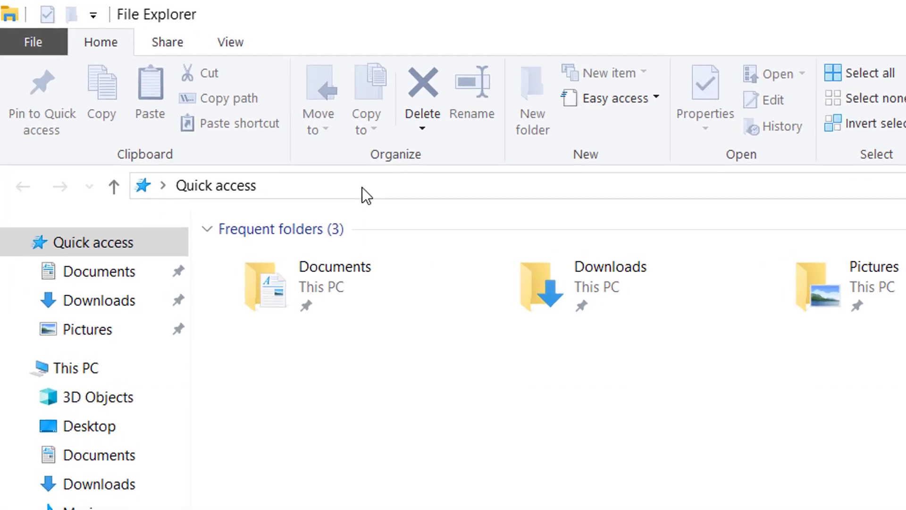
Go to %localappdata%\Google\Chrome and select the User Data folder
left_click(331, 187)
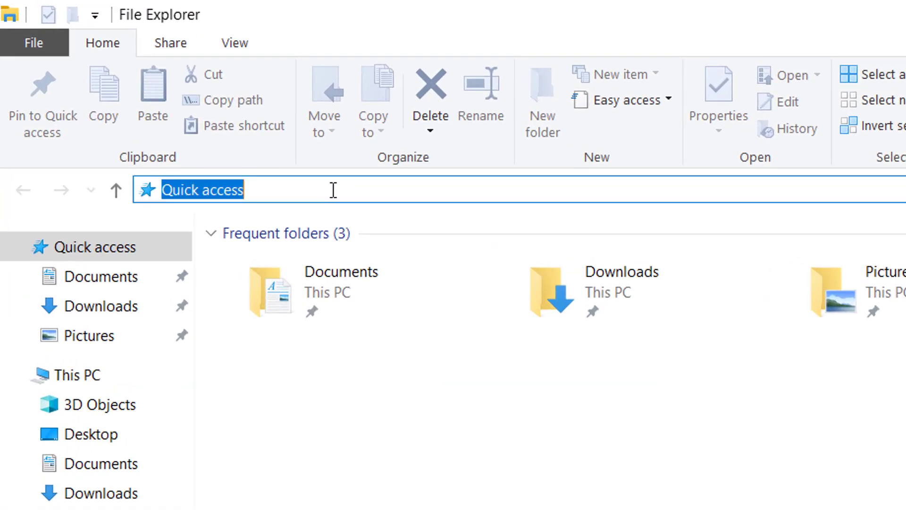
type("%lo")
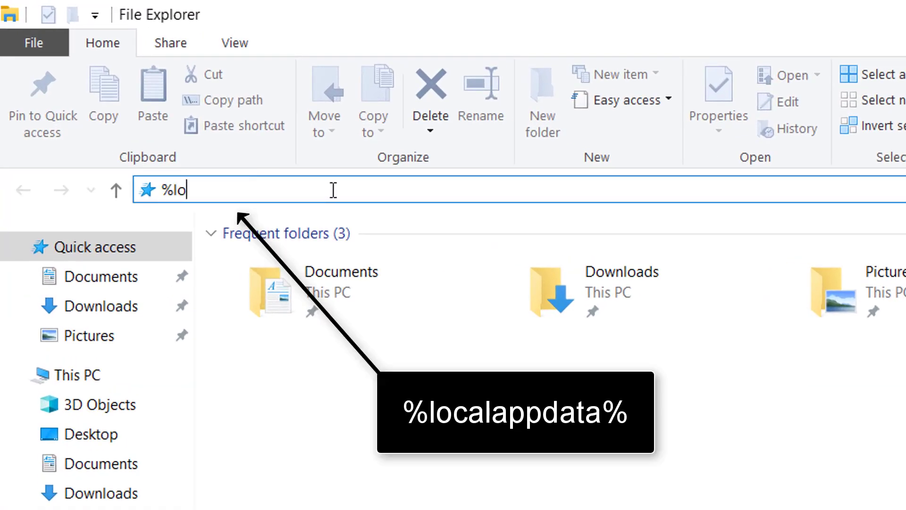
type("calappdata%")
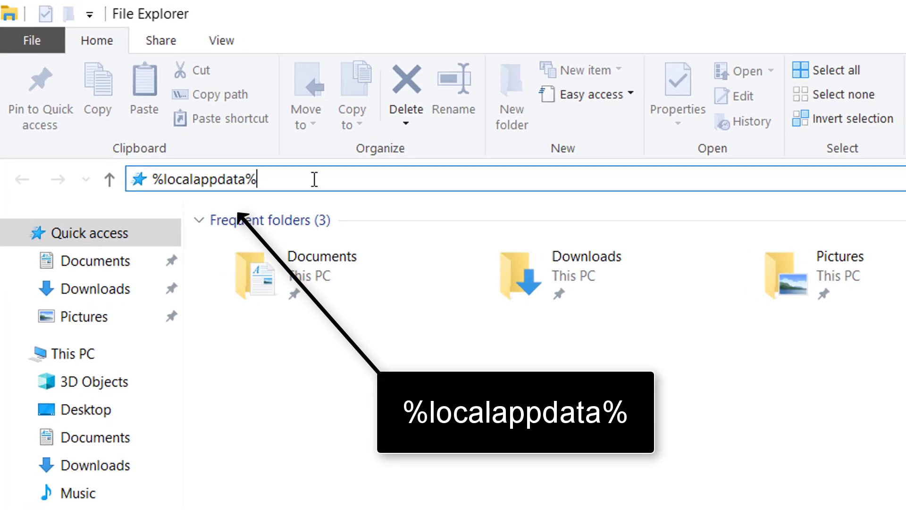
key("Return")
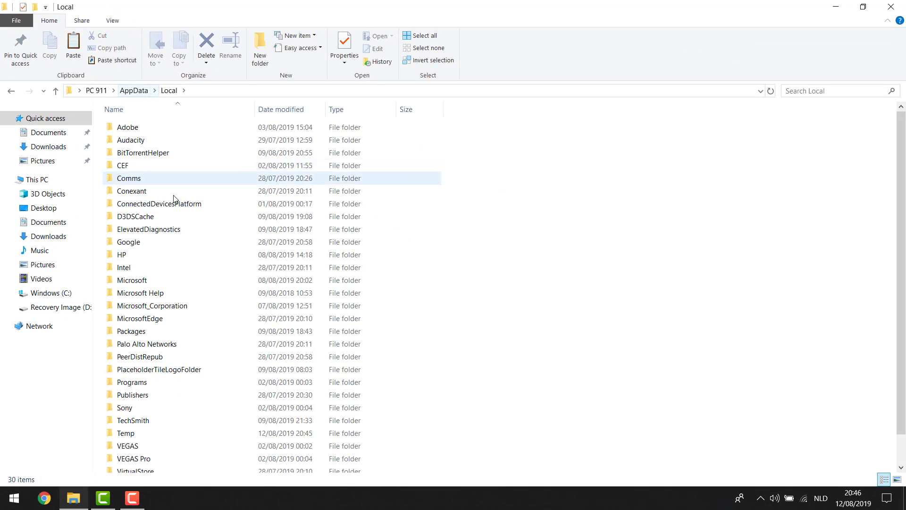
double_click(139, 243)
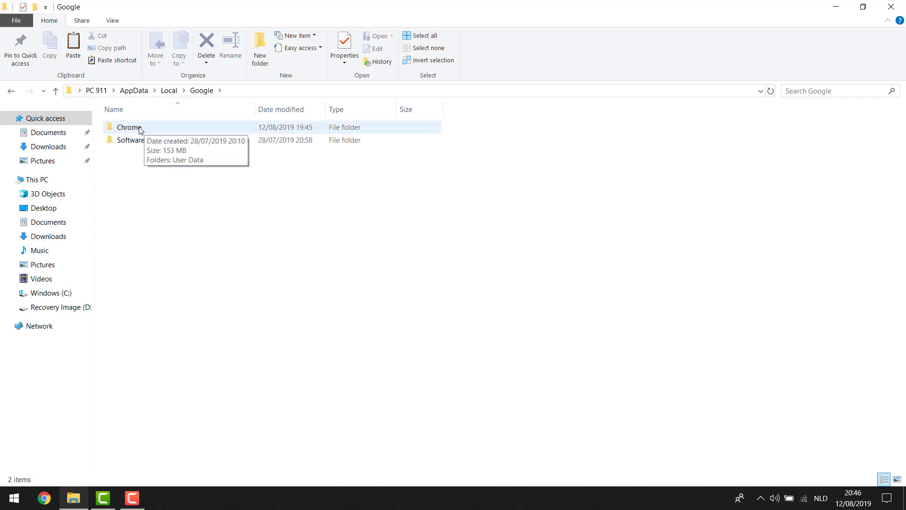
left_click(139, 128)
double_click(140, 128)
left_click(133, 131)
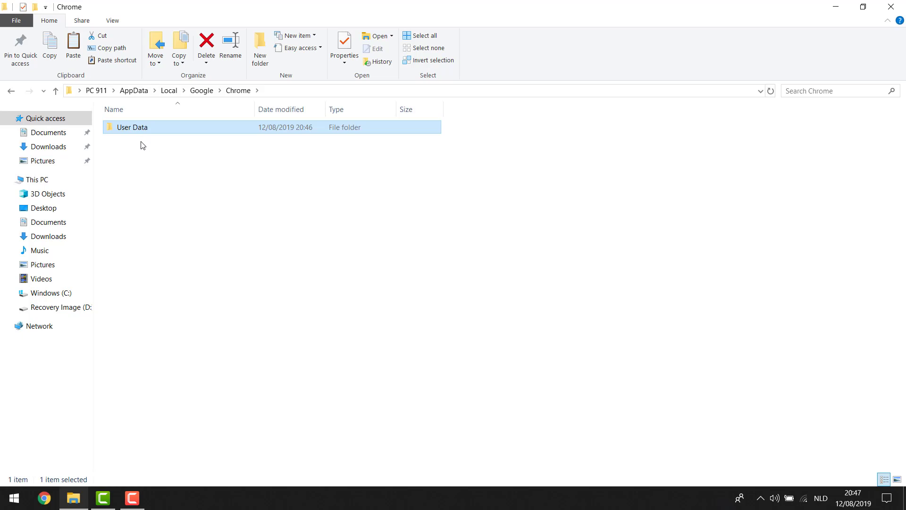
Open the Properties of the Chrome folder itself
left_click(105, 358)
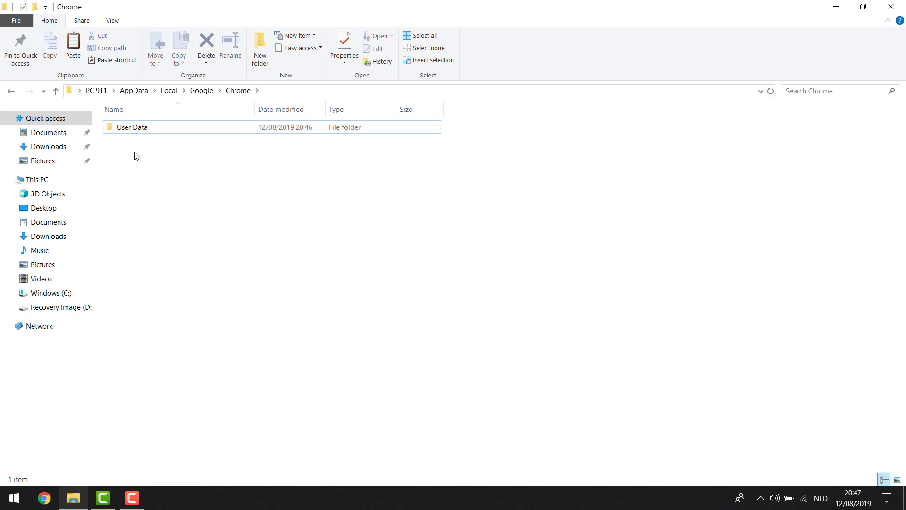
right_click(154, 128)
left_click(190, 290)
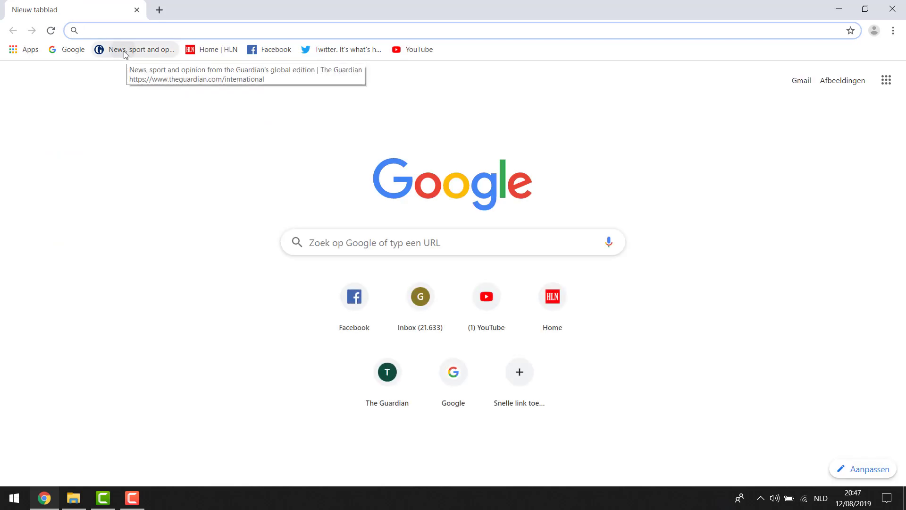
Test the Guardian bookmark in Chrome, then close the browser
left_click(126, 53)
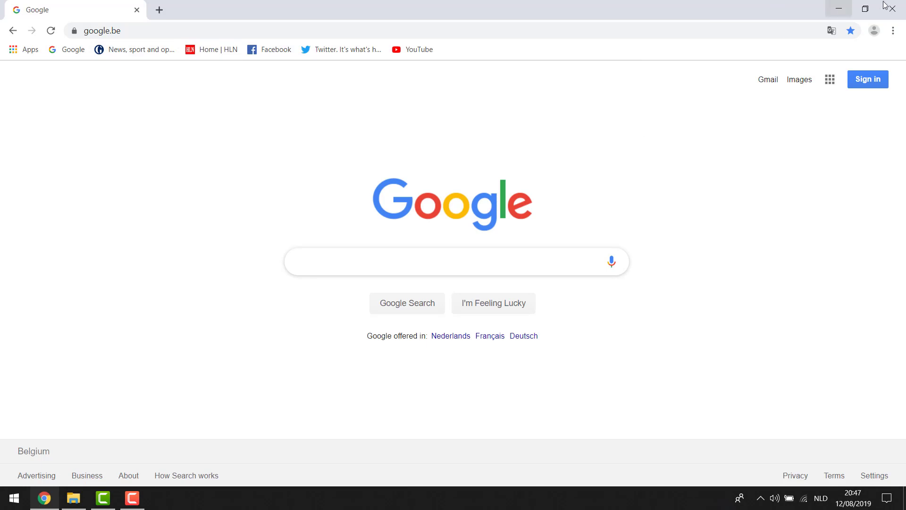
left_click(888, 11)
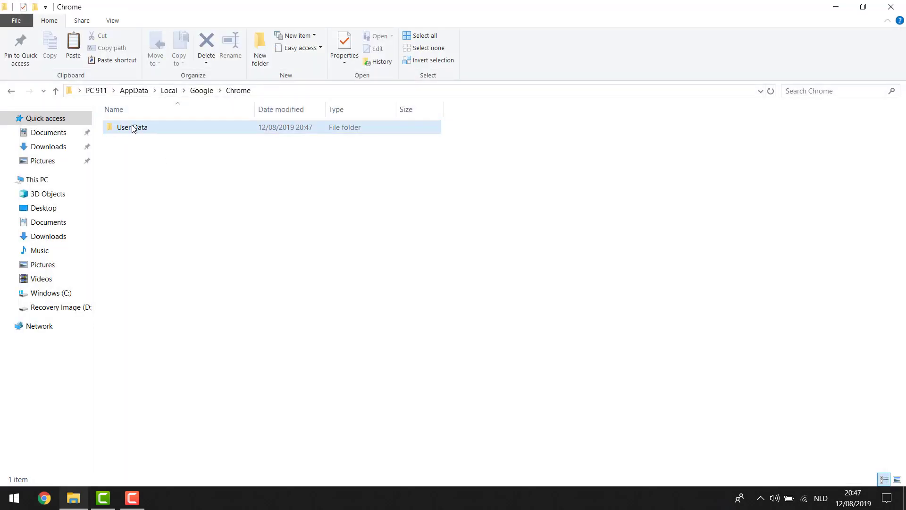
left_click(134, 130)
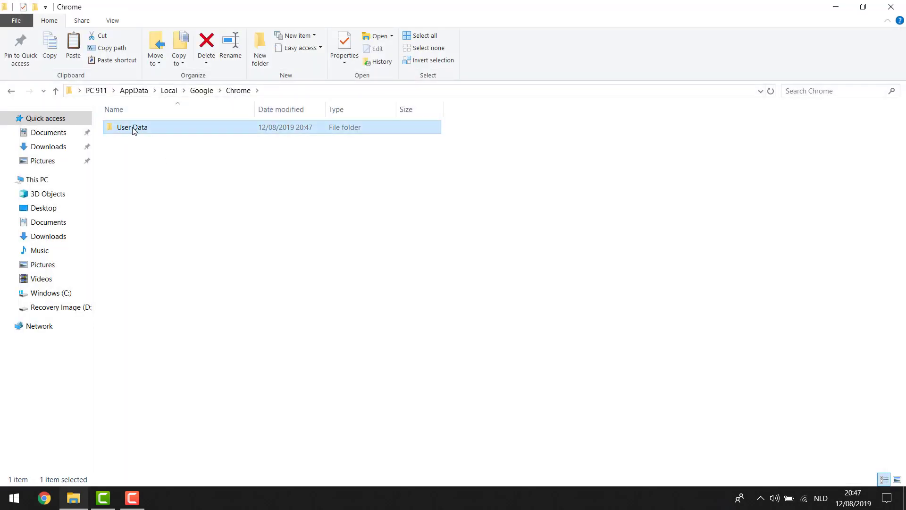
right_click(134, 130)
left_click(198, 478)
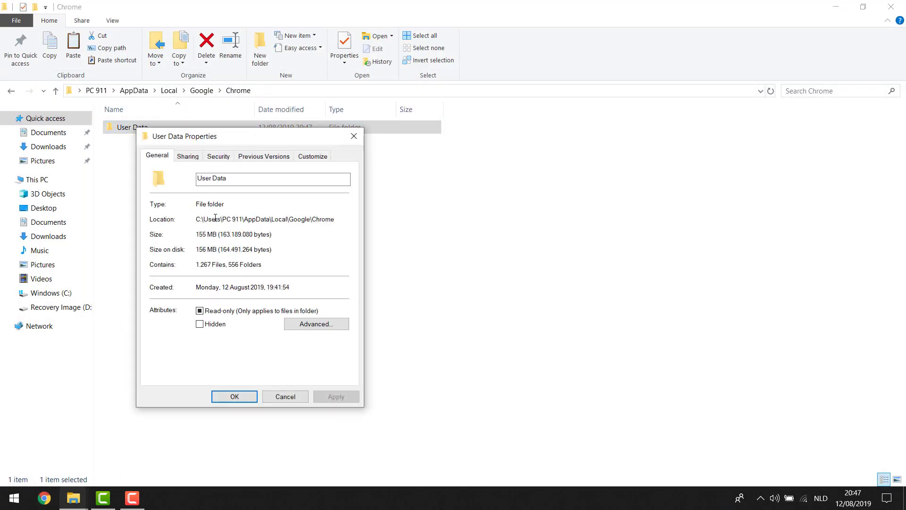
left_click_drag(197, 234, 215, 234)
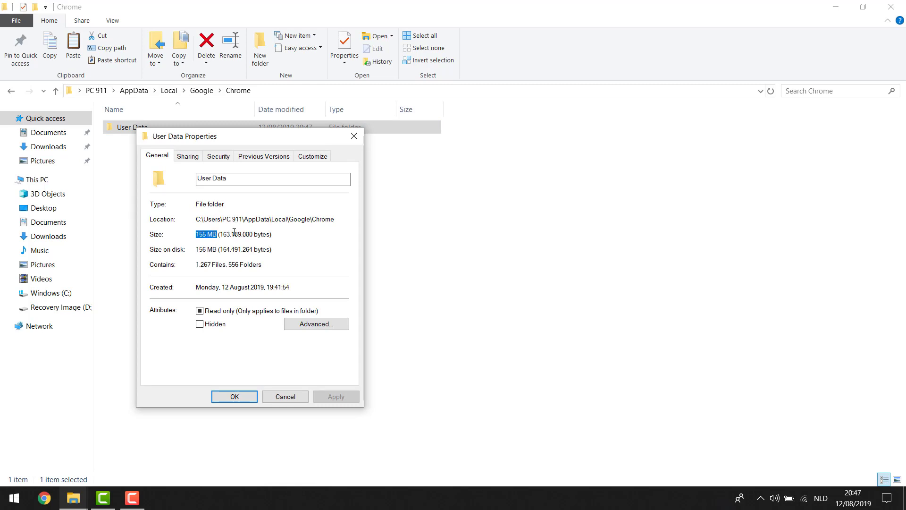
left_click(292, 397)
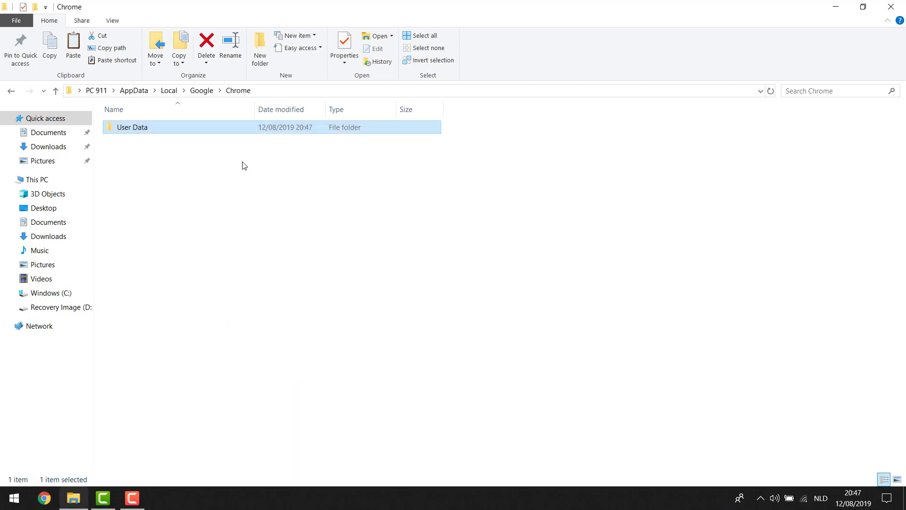
Rename the User Data folder to 'User Data_old'
left_click(84, 350)
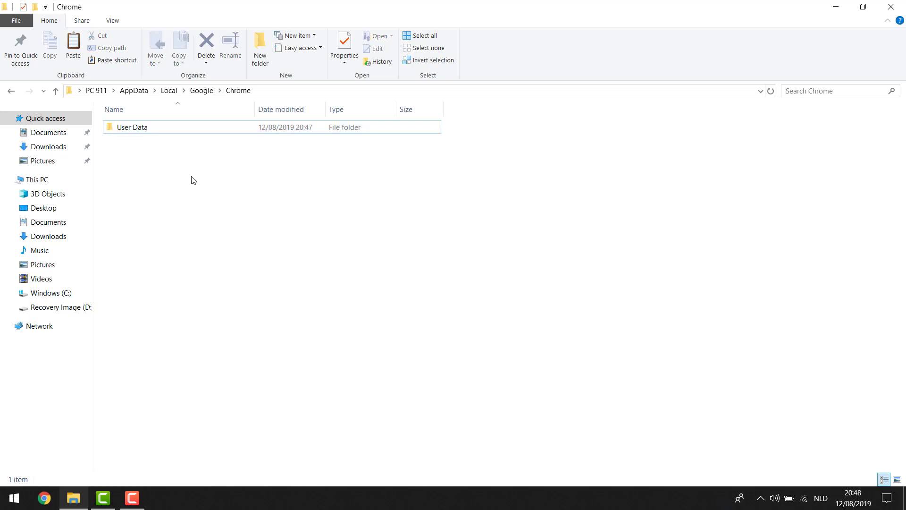
left_click(148, 132)
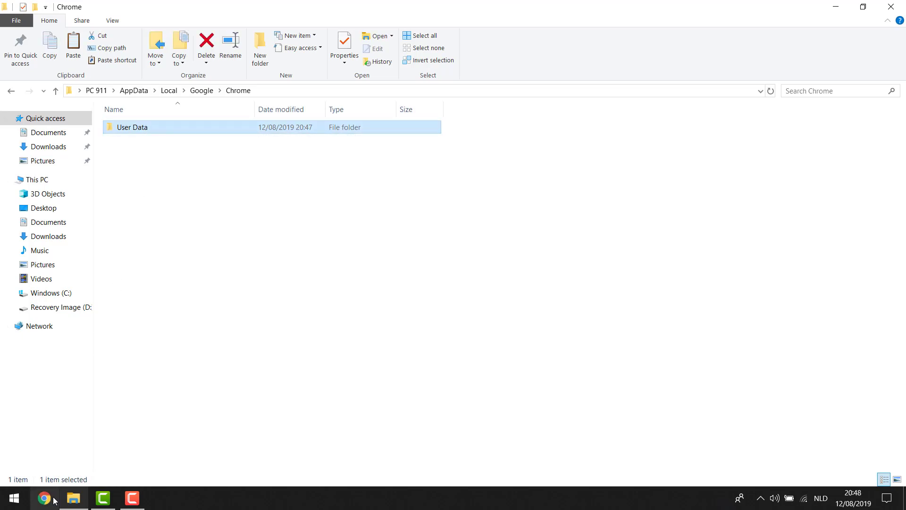
right_click(147, 137)
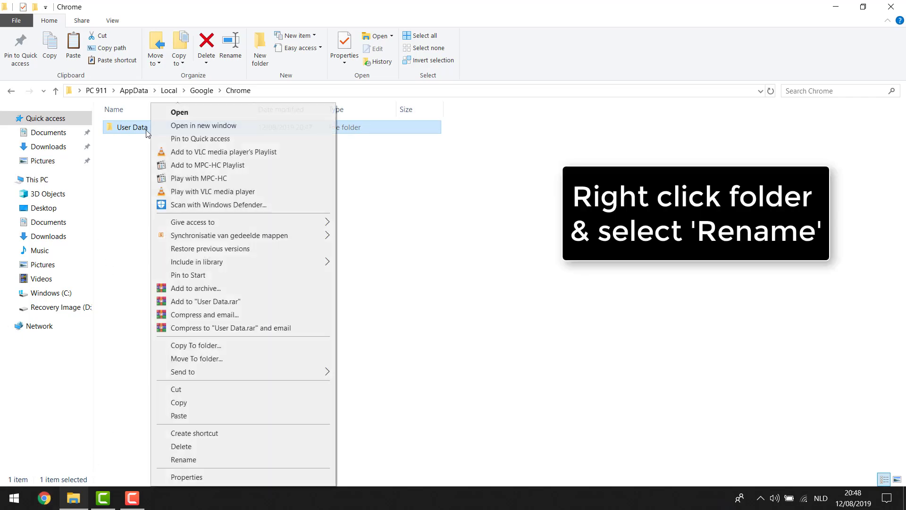
left_click(186, 460)
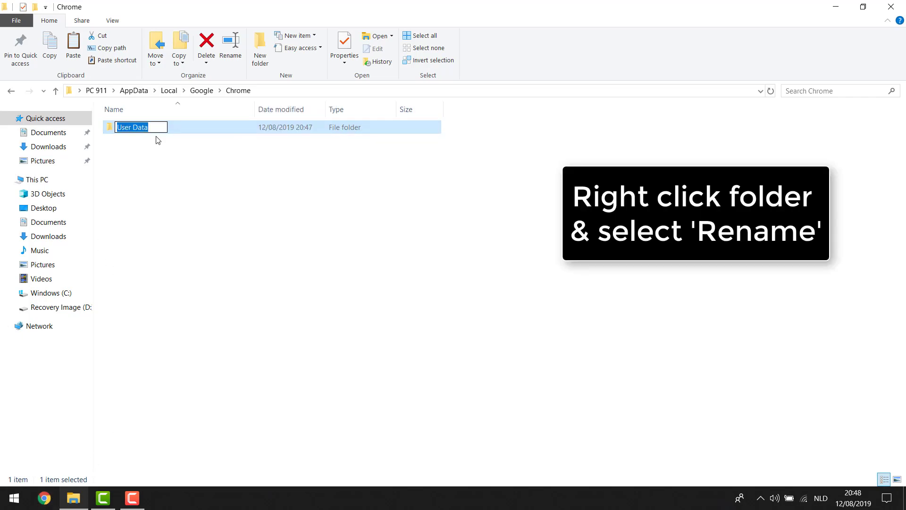
key("End")
type("_old")
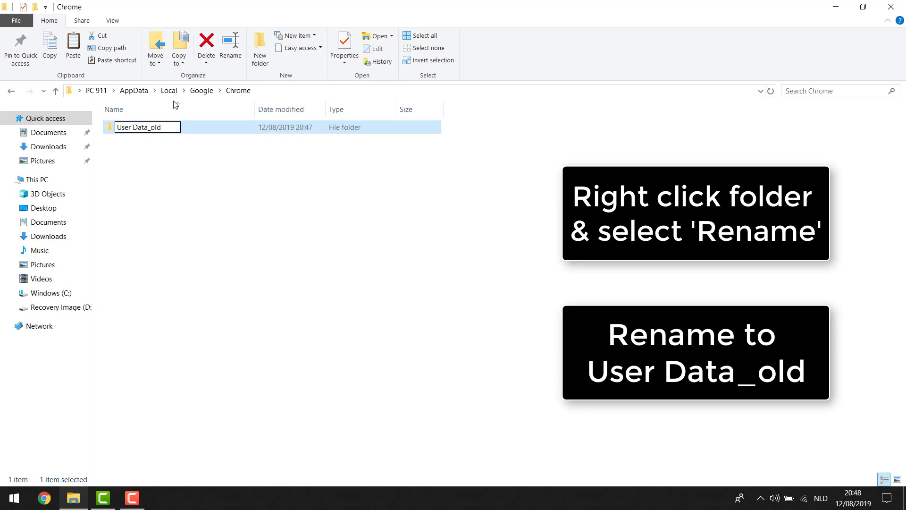
key("Return")
left_click(190, 310)
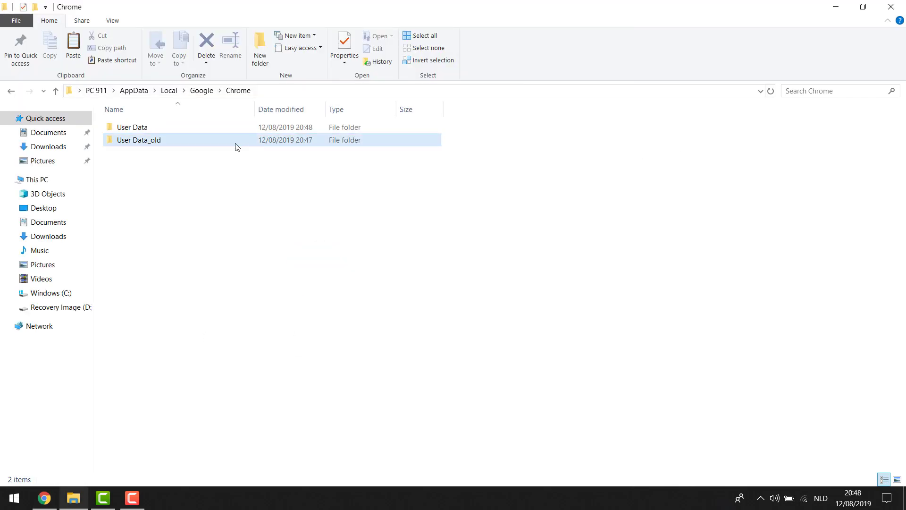
Check the new User Data folder's size in Properties, then launch Chrome with the fresh profile
left_click(138, 129)
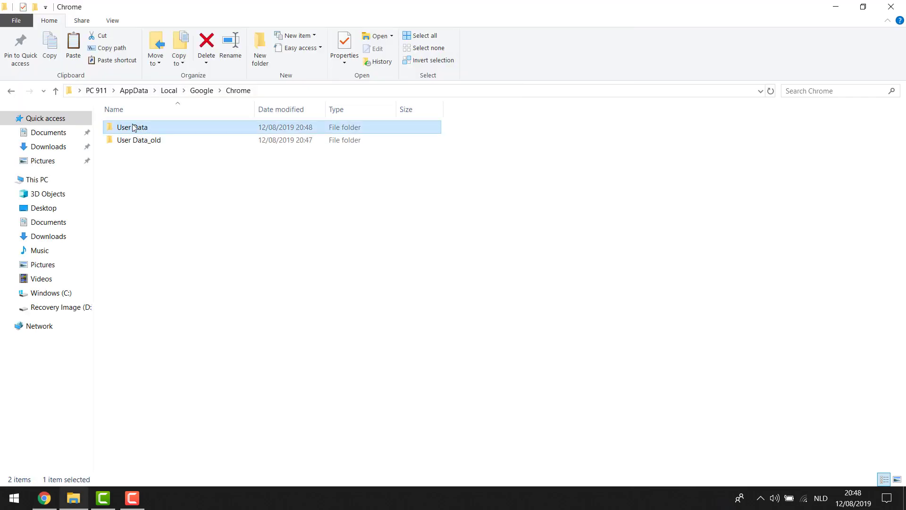
right_click(151, 131)
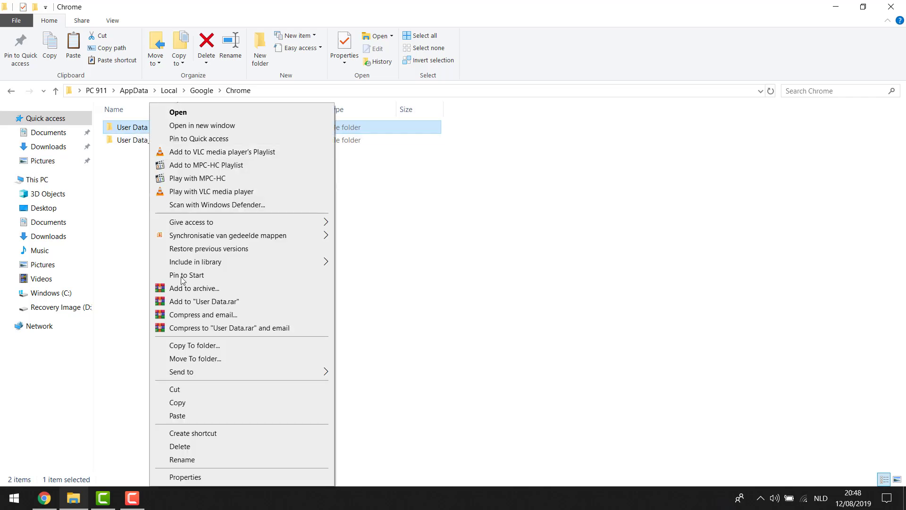
left_click(204, 475)
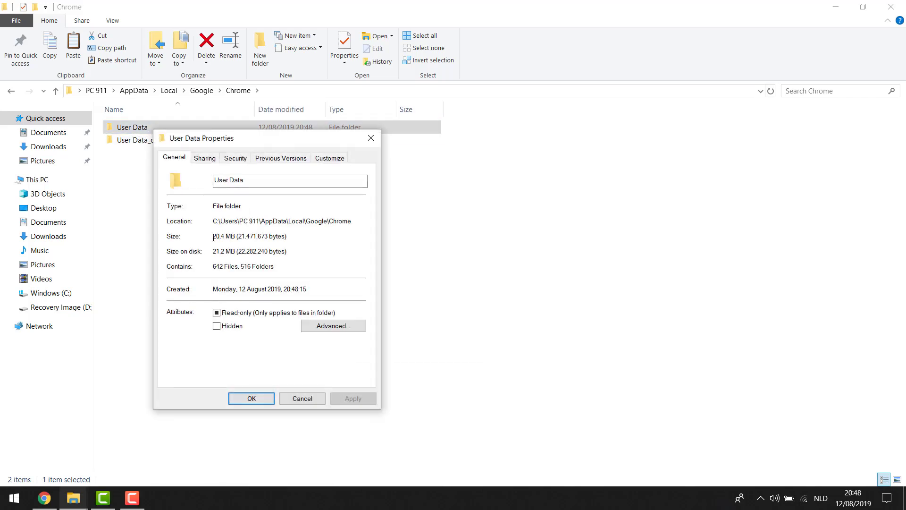
left_click(303, 399)
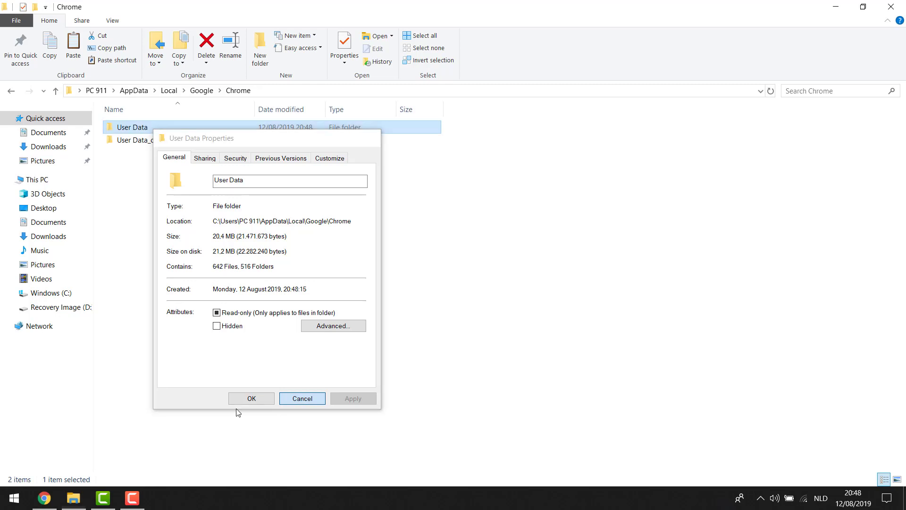
left_click(52, 506)
Maximize Chrome on the welcome page and select the address bar text
double_click(274, 18)
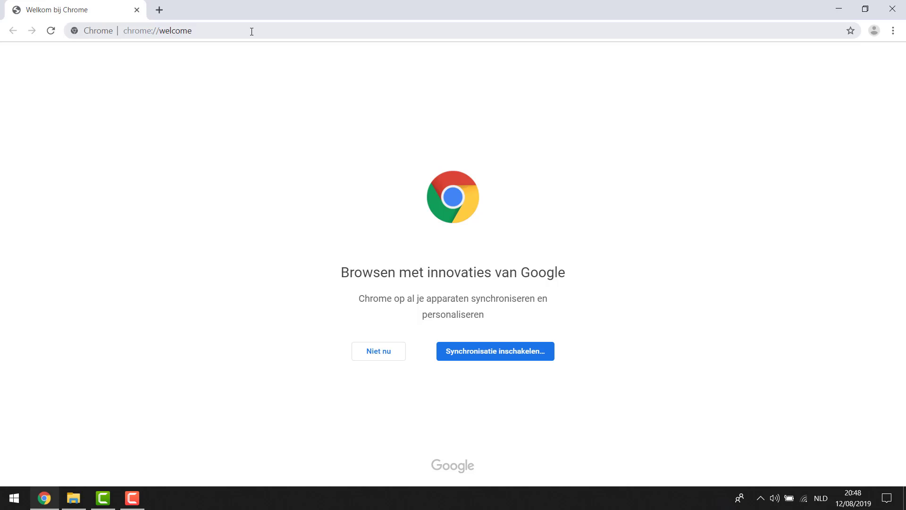
left_click(252, 32)
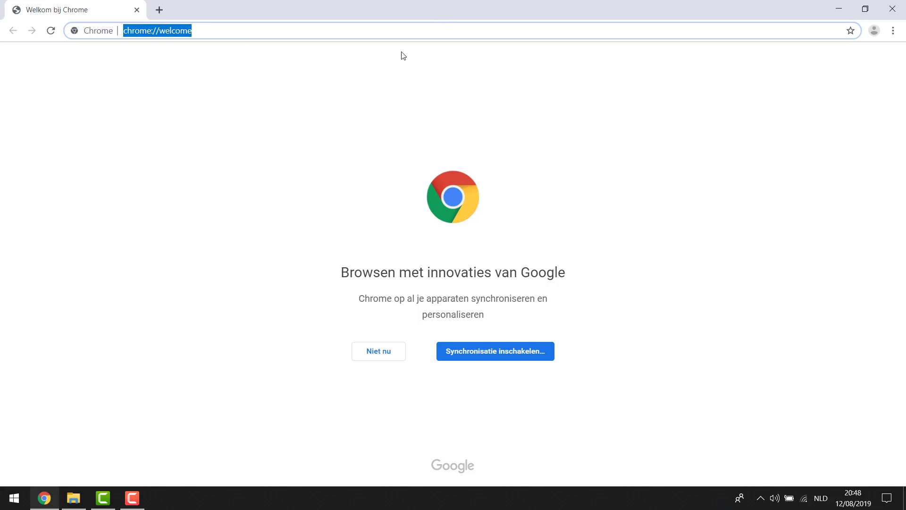
Open the Default folder inside User Data_old
left_click(73, 498)
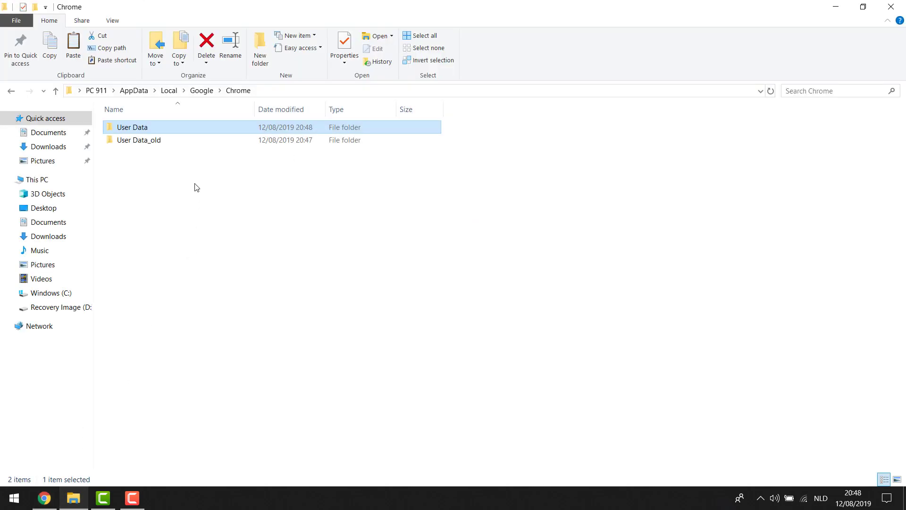
left_click(144, 141)
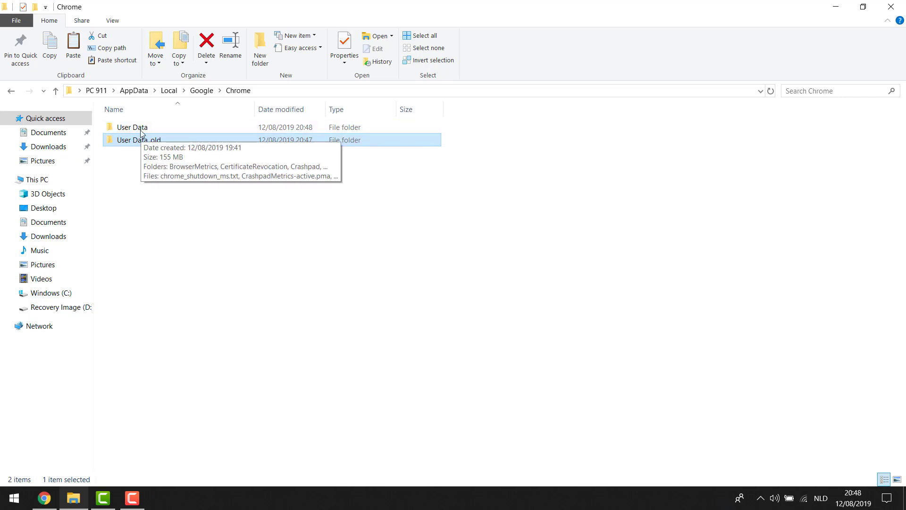
double_click(132, 141)
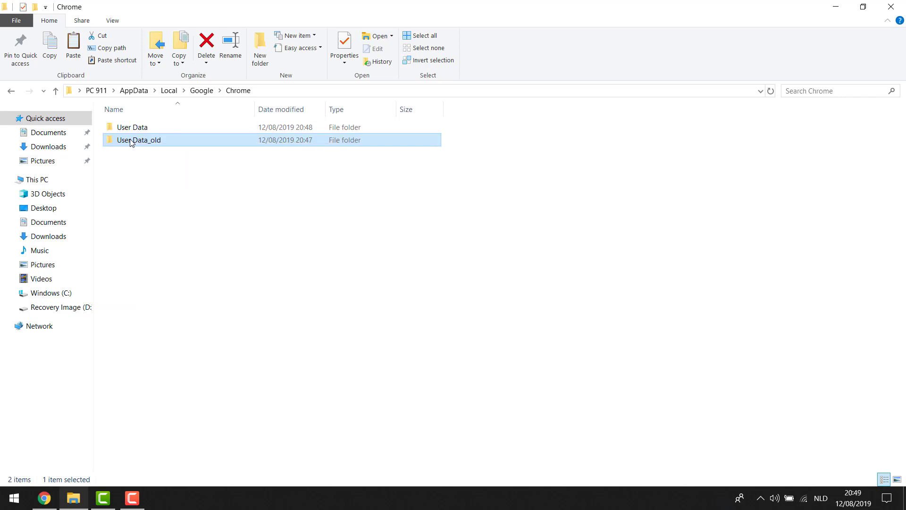
left_click(119, 167)
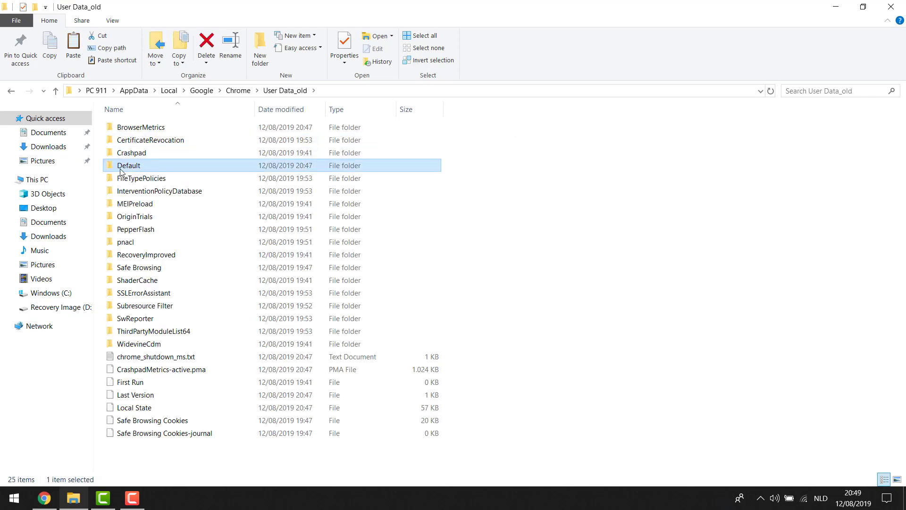
double_click(133, 166)
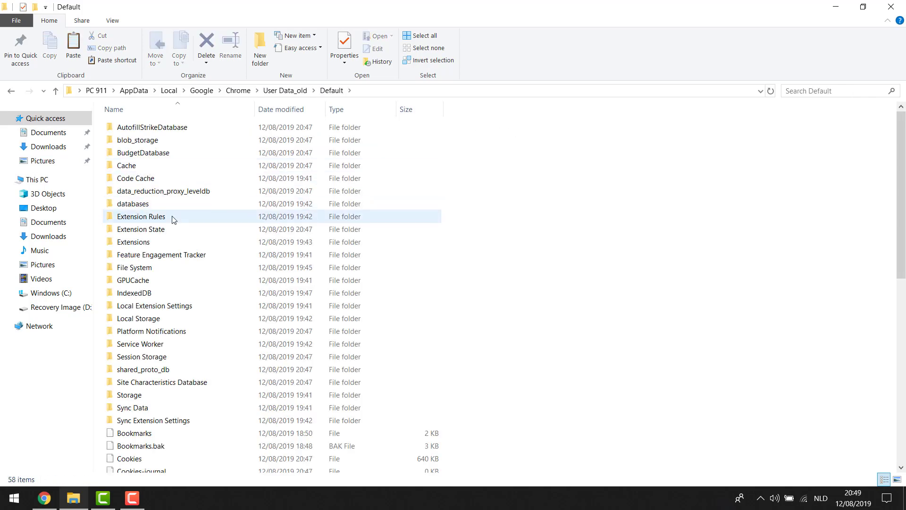
scroll(177, 224, "down", 5)
scroll(161, 242, "down", 2)
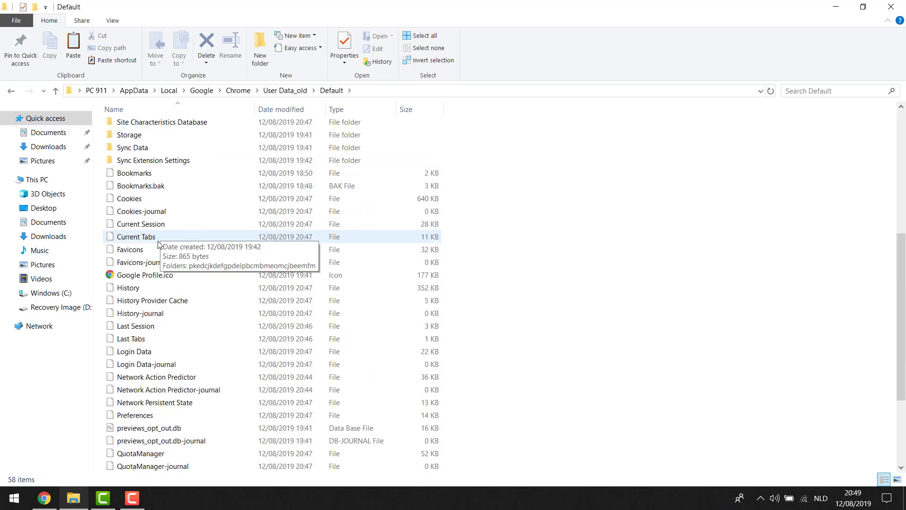
scroll(160, 238, "down", 1)
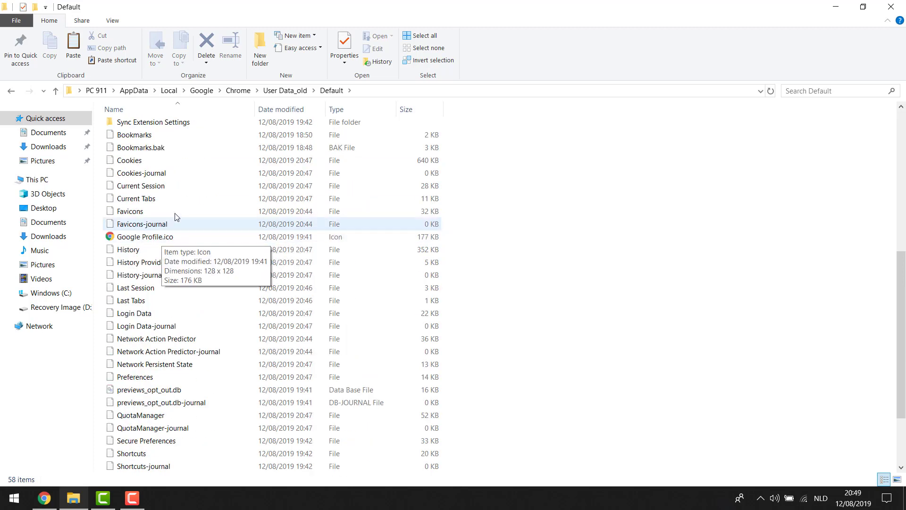
Select Bookmarks, Bookmarks.bak, History, Login Data and Login Data-journal
left_click(157, 137)
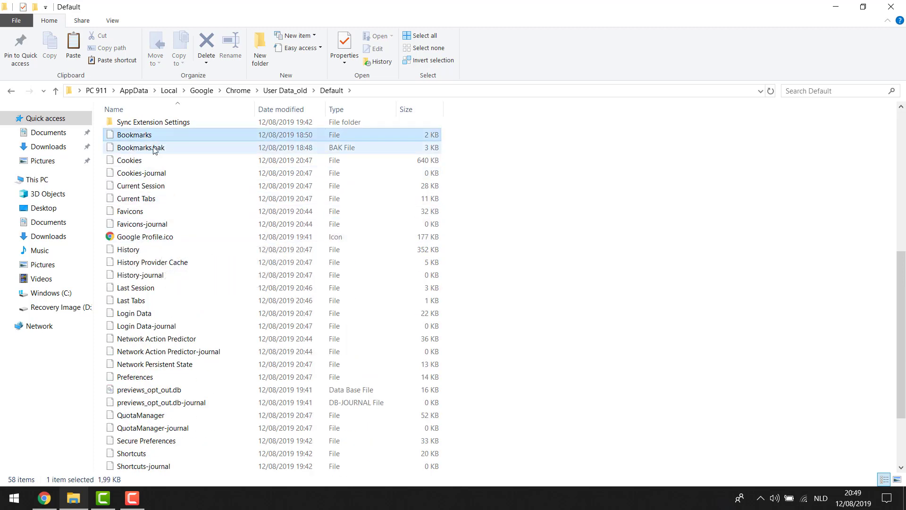
left_click(153, 148, "shift")
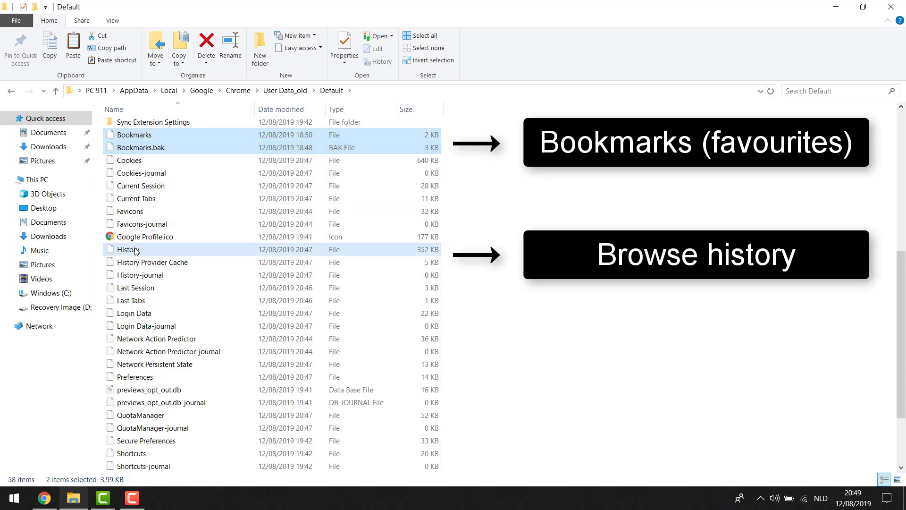
left_click(136, 251, "ctrl")
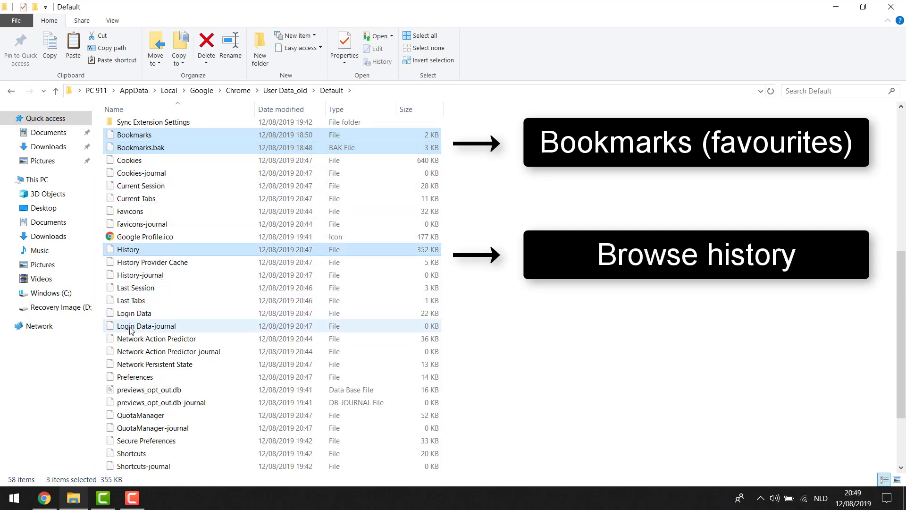
left_click(141, 313, "ctrl")
left_click(141, 326, "ctrl")
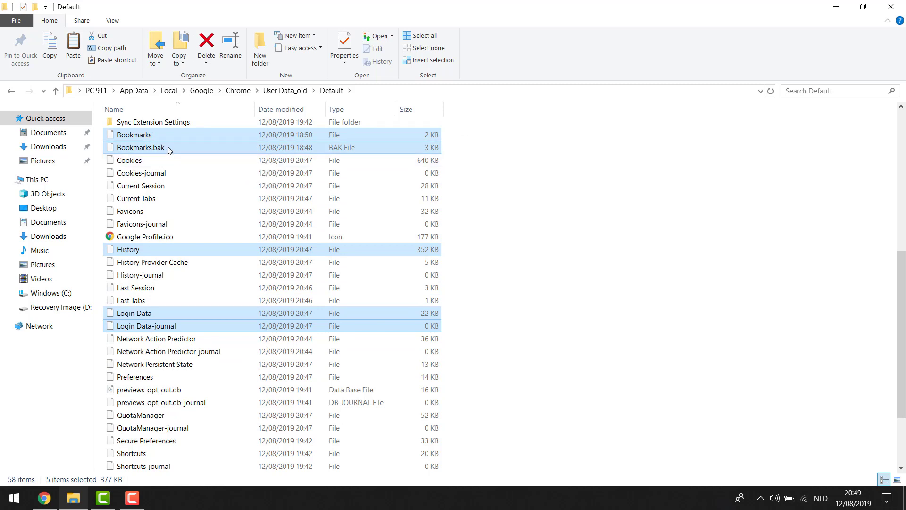
Copy the five selected files and open the new User Data\Default folder
right_click(168, 148)
left_click(198, 313)
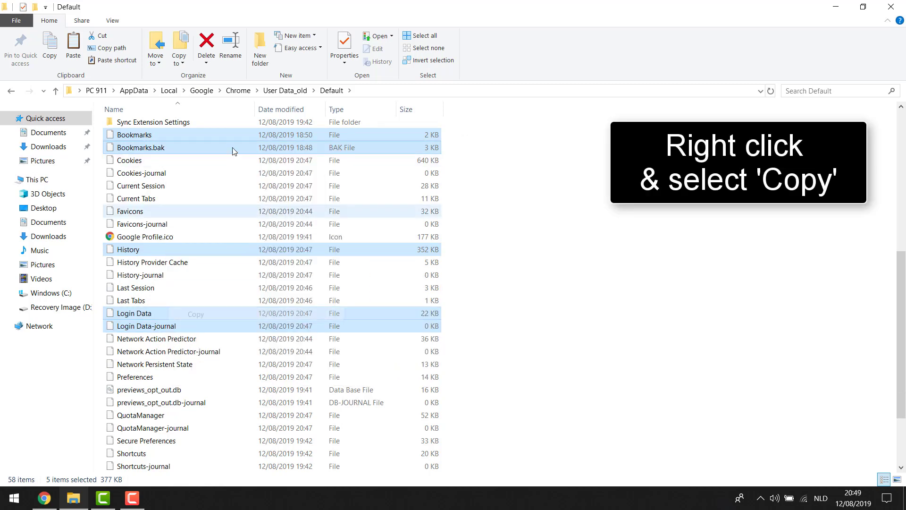
left_click(12, 91)
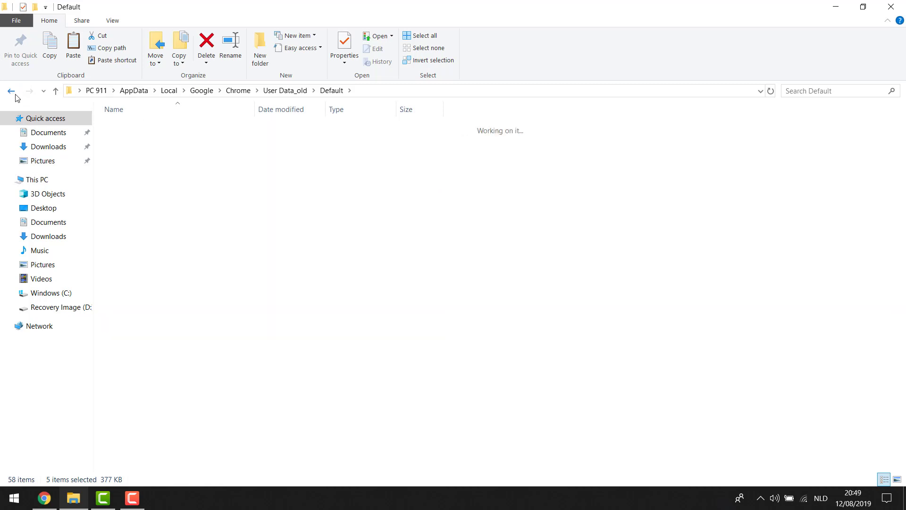
left_click(11, 91)
left_click(126, 128)
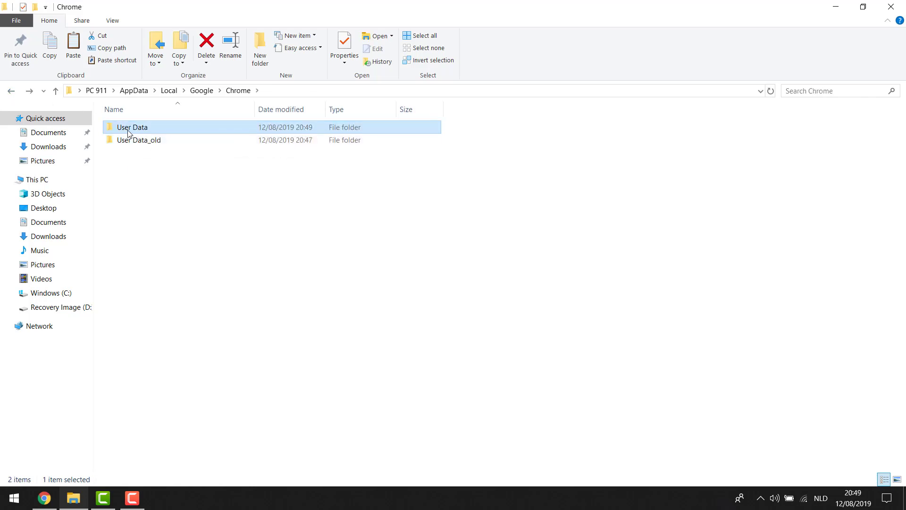
double_click(133, 127)
double_click(125, 207)
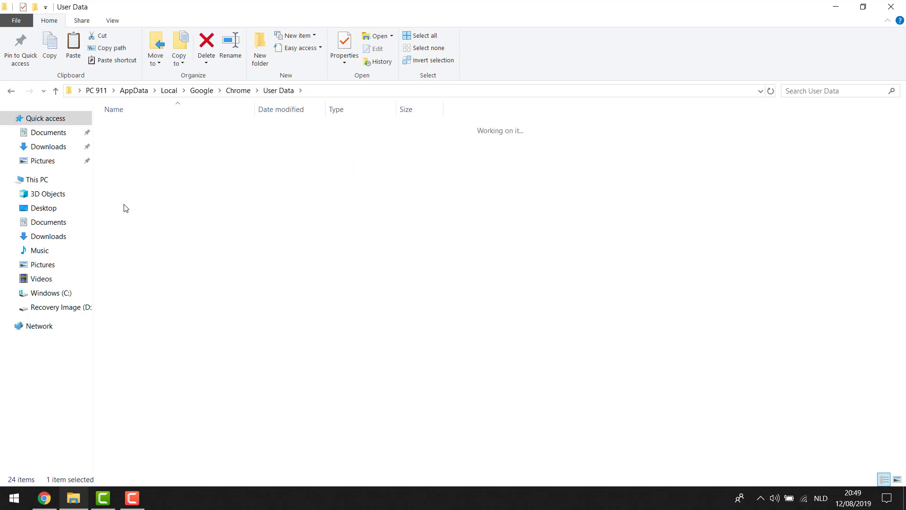
Close Chrome, paste the files into Default replacing existing ones, and relaunch Chrome
left_click(45, 501)
right_click(45, 501)
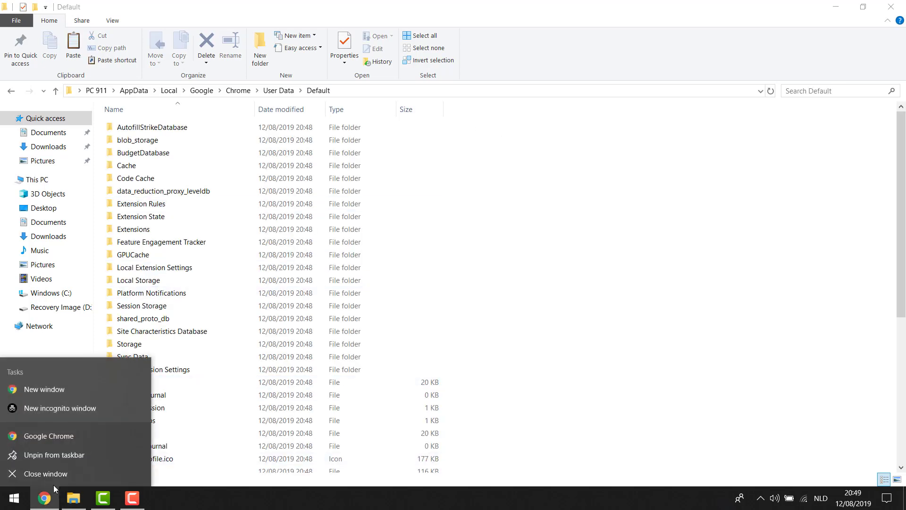
left_click(55, 475)
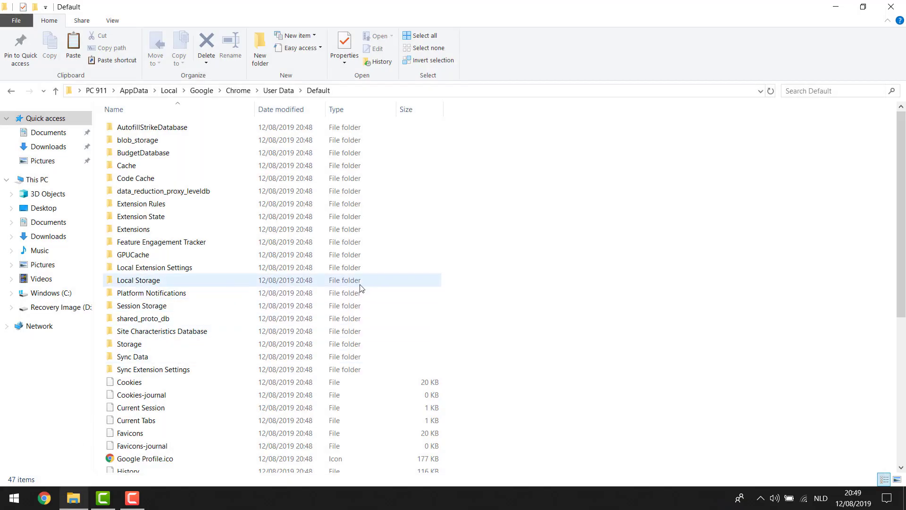
right_click(564, 250)
left_click(592, 333)
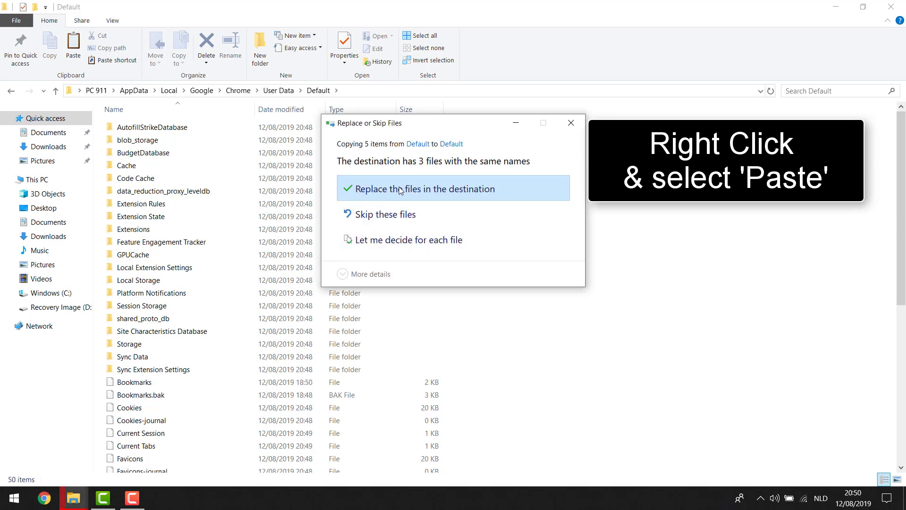
left_click(402, 190)
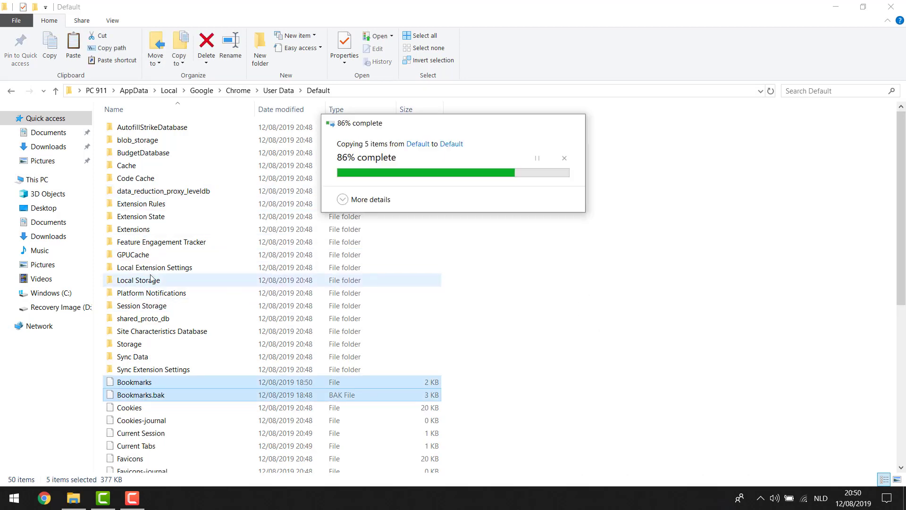
left_click(44, 500)
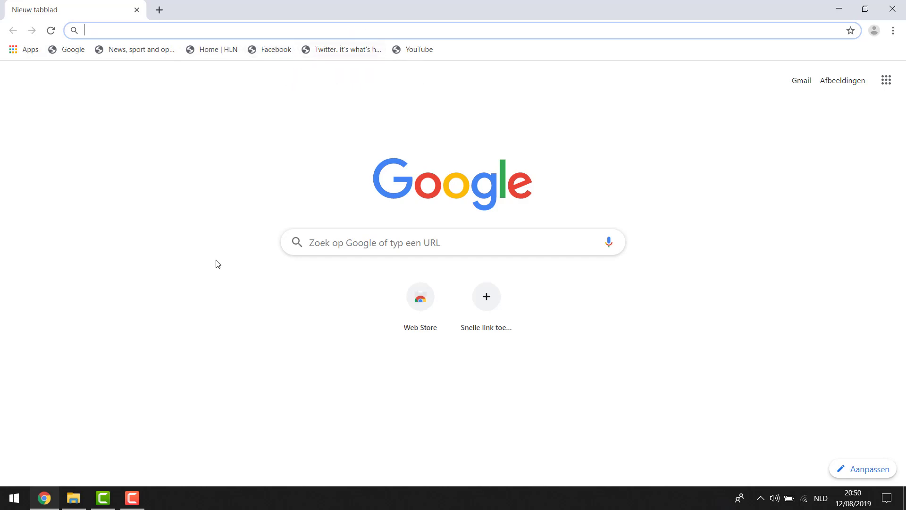
Return to File Explorer showing the new User Data\Default folder
left_click(74, 498)
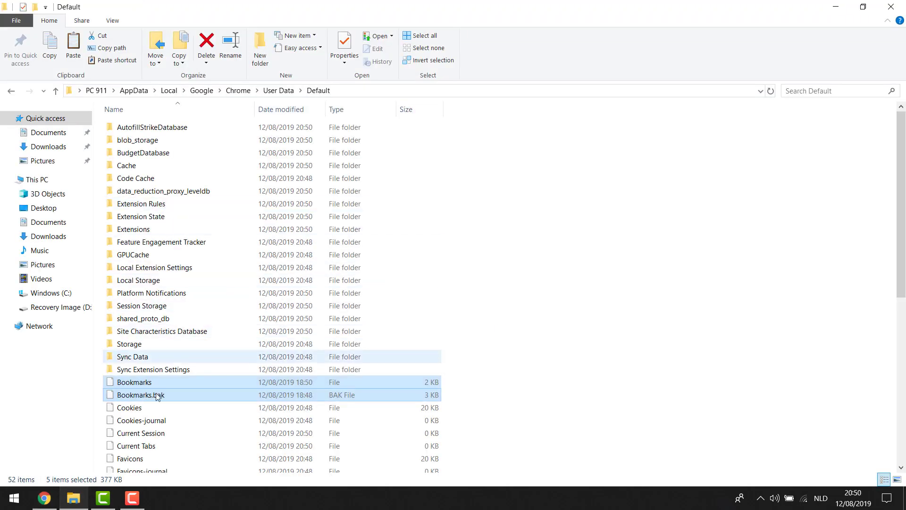
Compare the User Data and User Data_old folder properties, then delete User Data_old
left_click(238, 91)
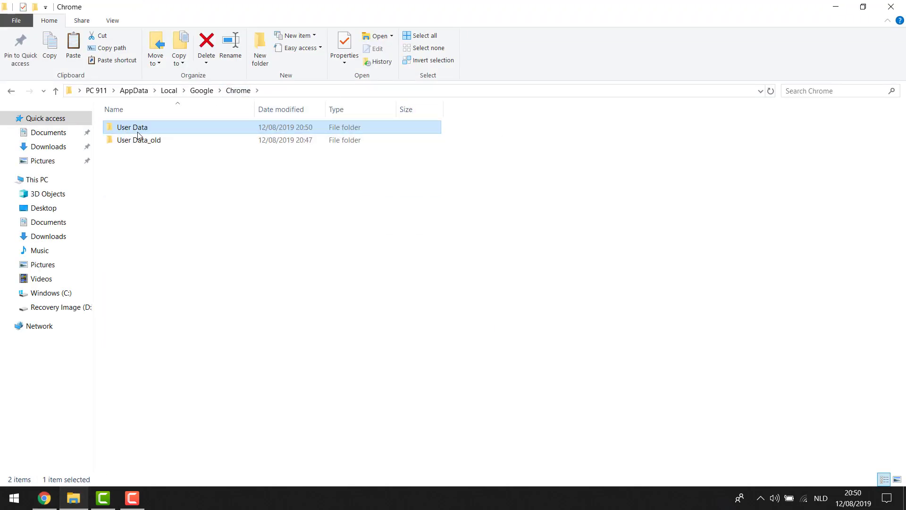
right_click(135, 127)
left_click(166, 478)
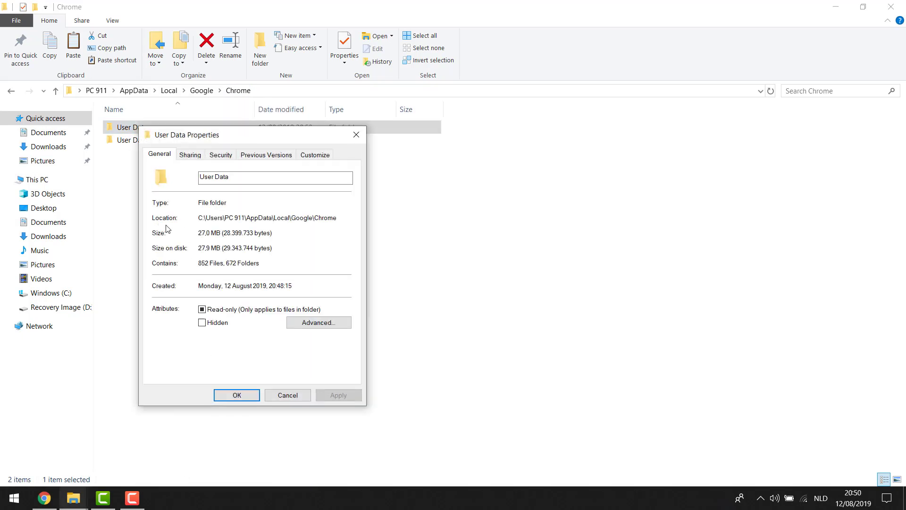
left_click(284, 395)
right_click(145, 141)
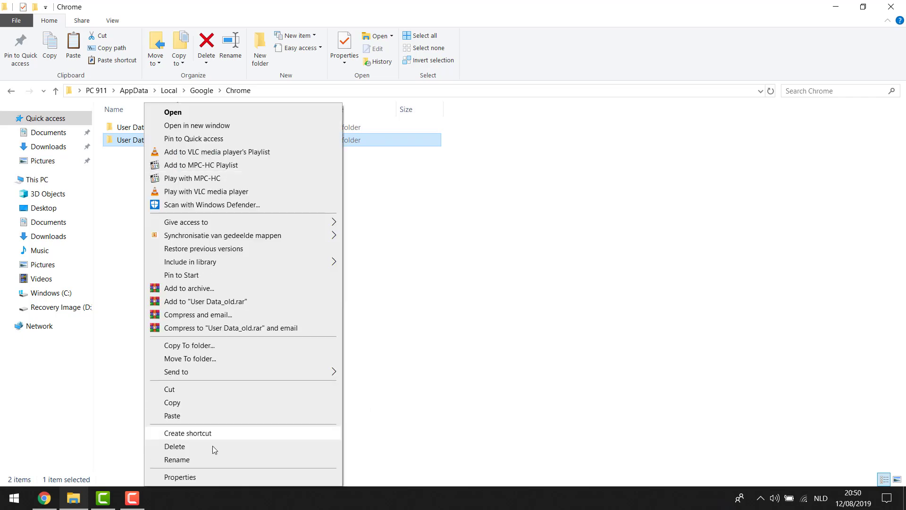
left_click(180, 477)
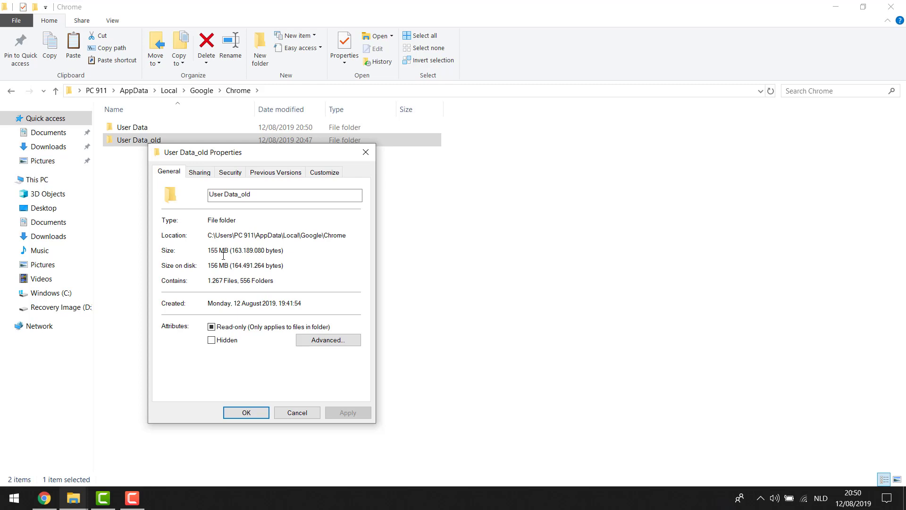
left_click(291, 413)
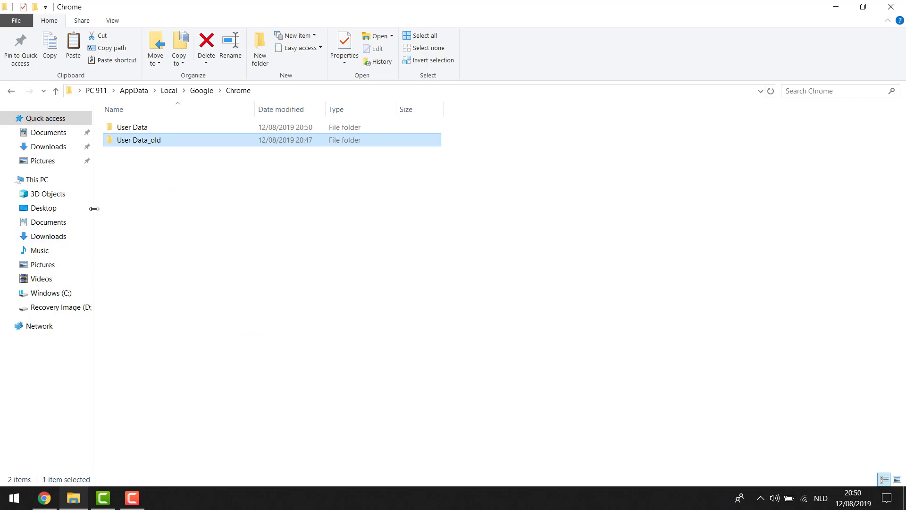
key("Delete")
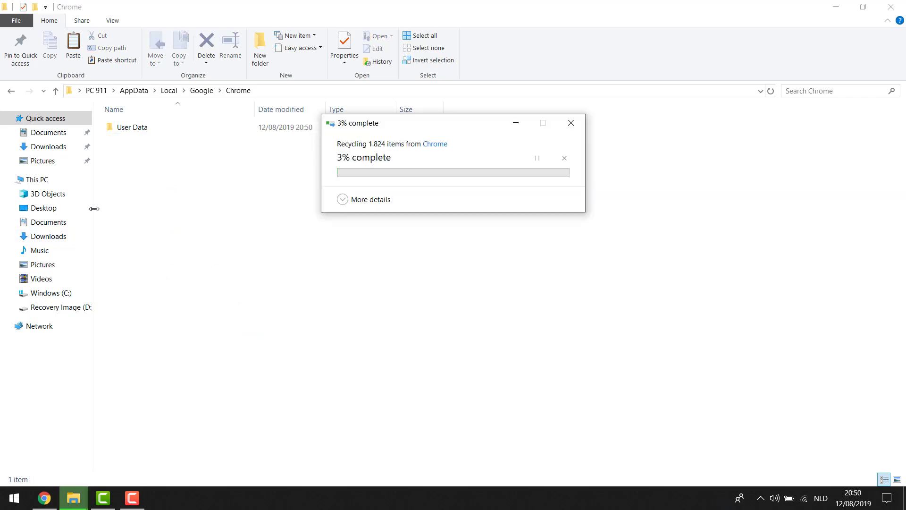